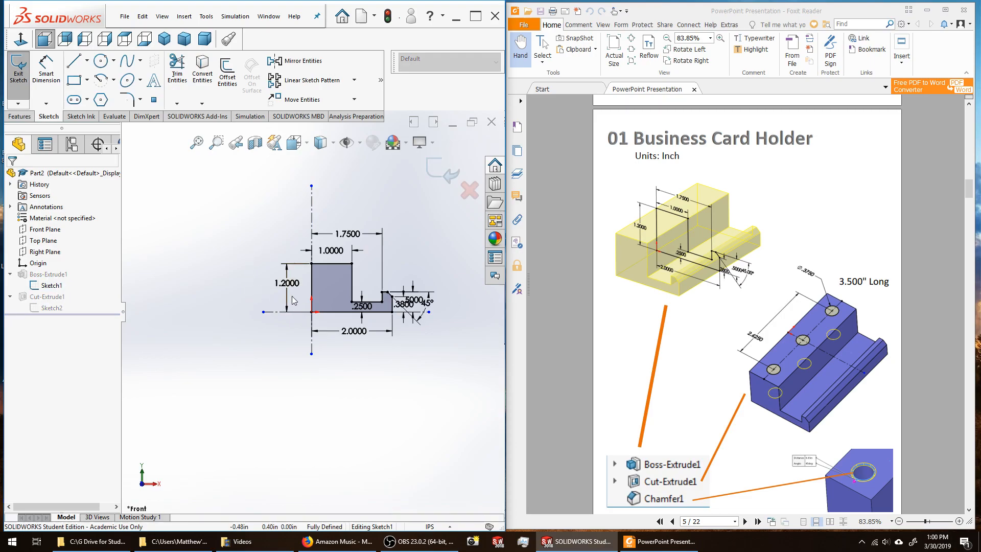
Set the profile's overall height dimension to 5.0 in and exit the base sketch.
{"action": "double_click", "coordinate": [287, 282]}
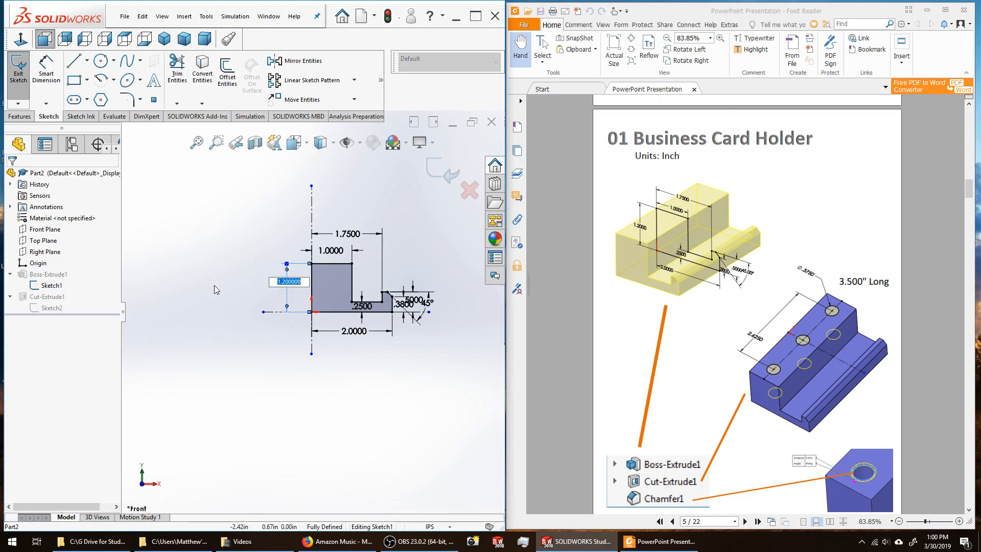
{"action": "type", "text": "5.0"}
{"action": "key", "text": "Return"}
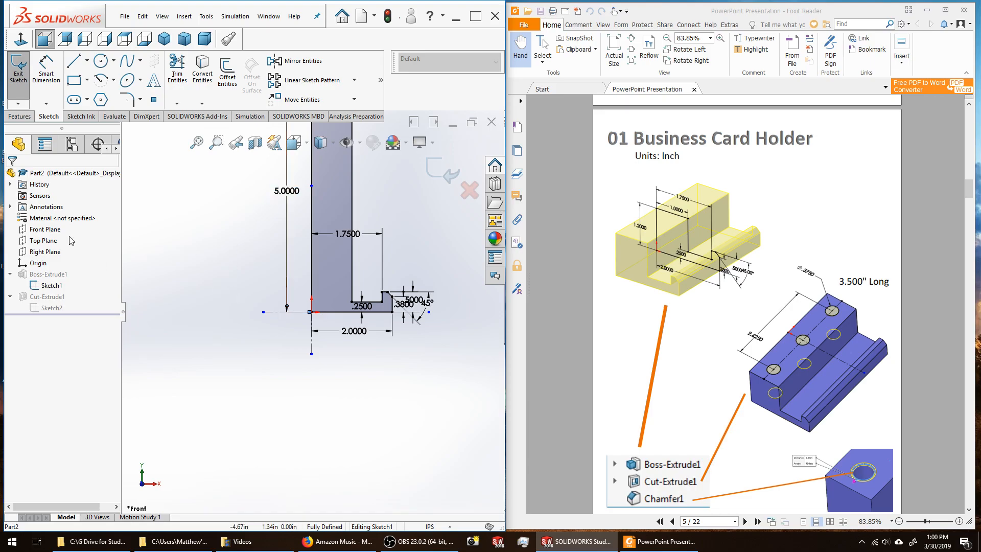
{"action": "left_click", "coordinate": [18, 71]}
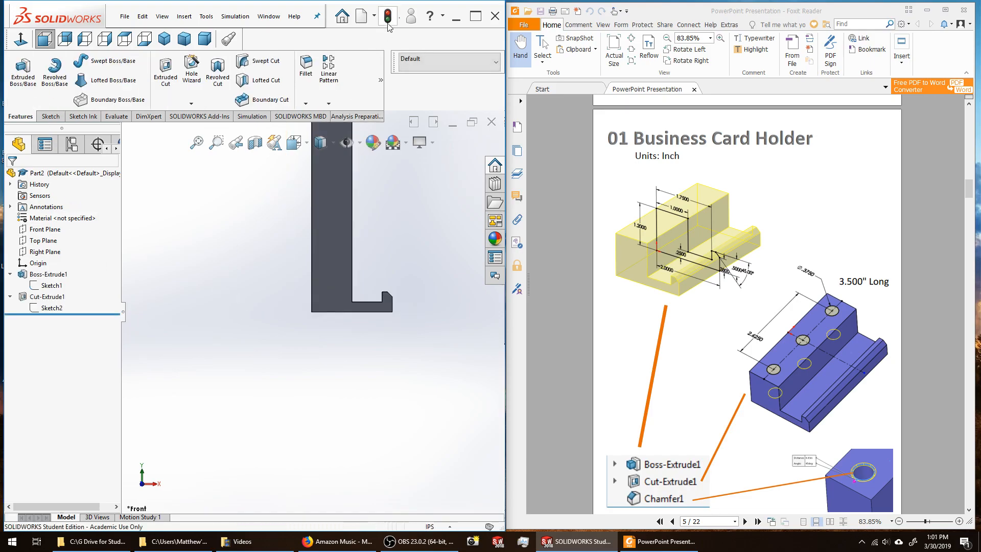
Examine the three holes in the tall block to check how deep the cut goes.
{"action": "key", "text": "z"}
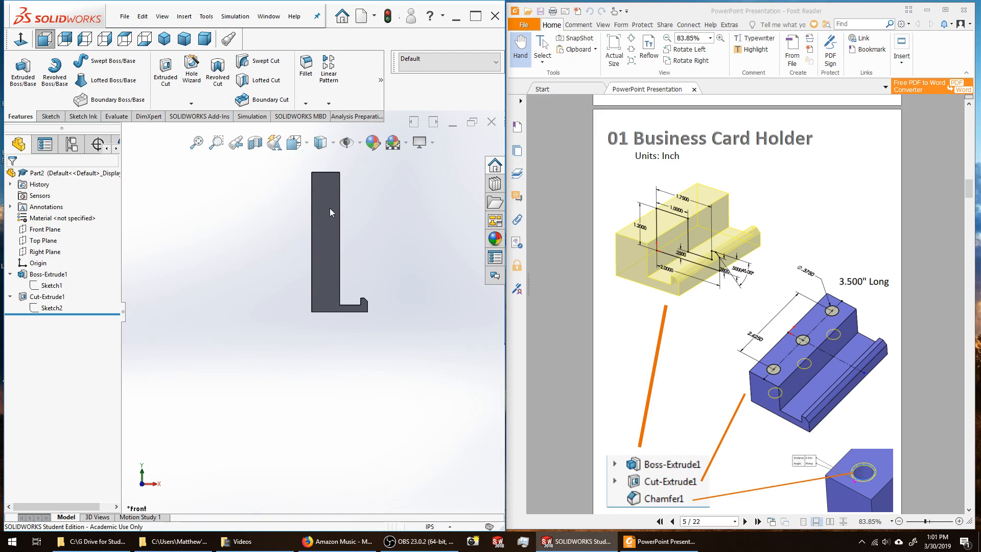
{"action": "middle_click_drag", "start_coordinate": [330, 207], "coordinate": [316, 316]}
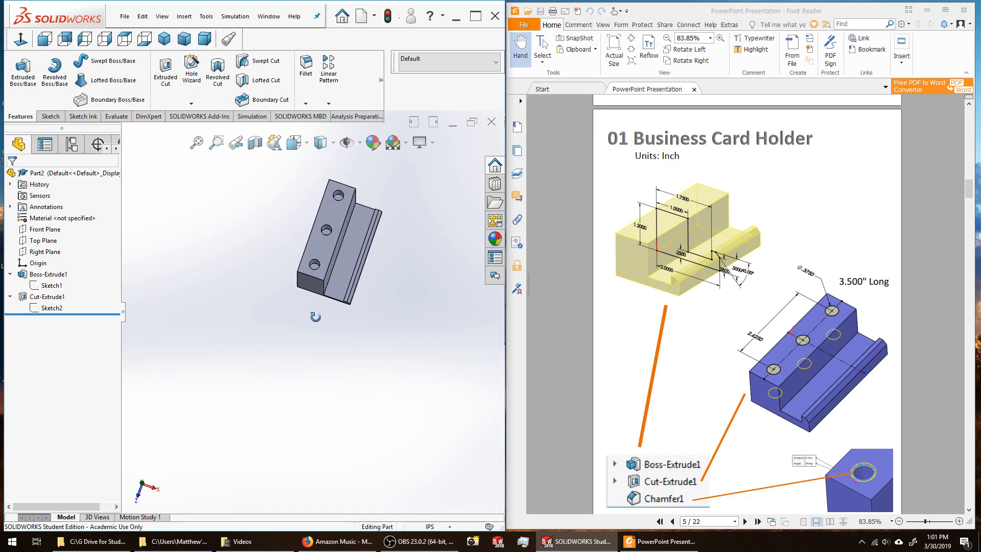
{"action": "scroll", "coordinate": [318, 263], "scroll_direction": "down", "scroll_amount": 5}
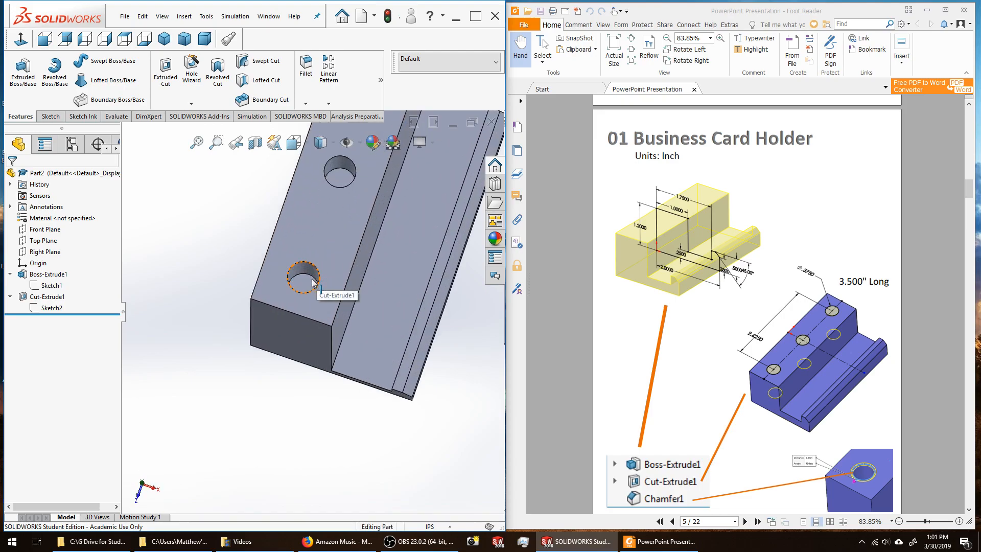
{"action": "scroll", "coordinate": [313, 281], "scroll_direction": "up", "scroll_amount": 4}
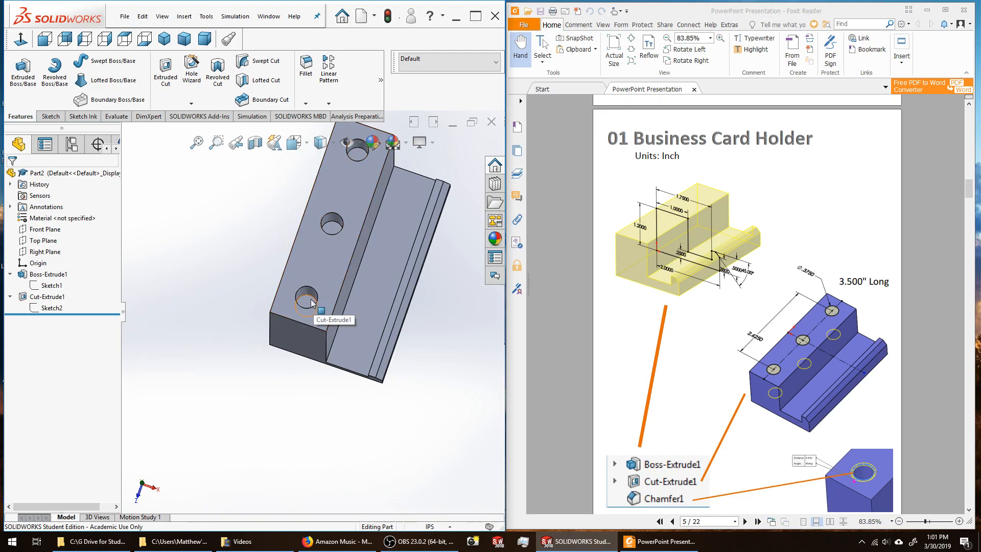
{"action": "mouse_move", "coordinate": [306, 301]}
{"action": "middle_mouse_down"}
{"action": "mouse_move", "coordinate": [301, 258]}
{"action": "mouse_move", "coordinate": [316, 312]}
{"action": "middle_mouse_up"}
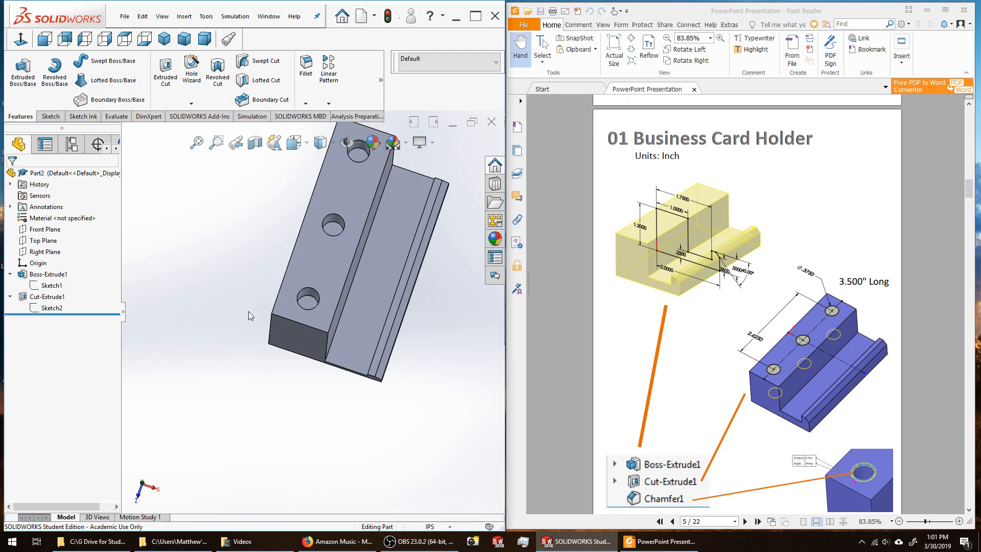
{"action": "middle_click_drag", "start_coordinate": [264, 319], "coordinate": [255, 308]}
{"action": "scroll", "coordinate": [319, 202], "scroll_direction": "down", "scroll_amount": 2}
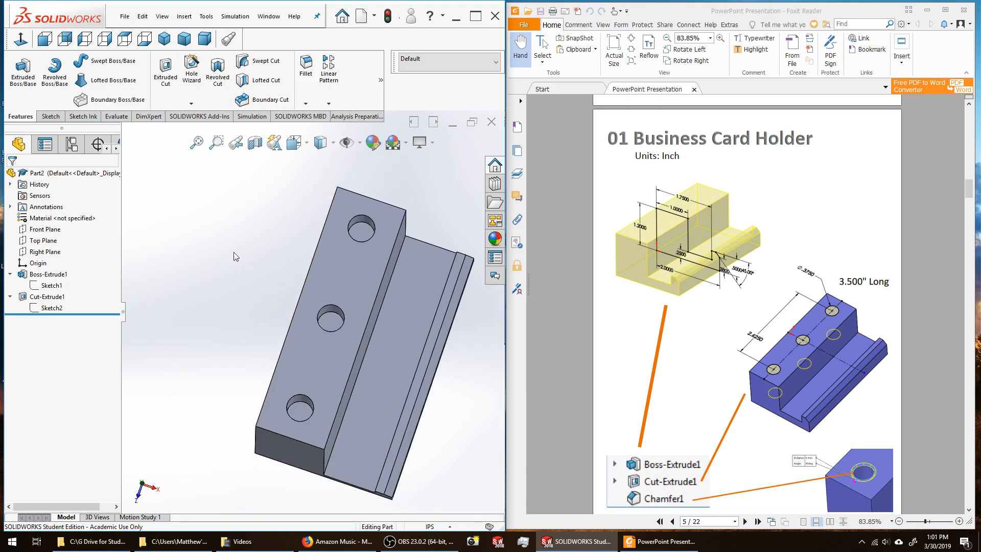
Edit the Cut-Extrude1 feature so the three holes use the Through All end condition.
{"action": "left_click", "coordinate": [50, 297]}
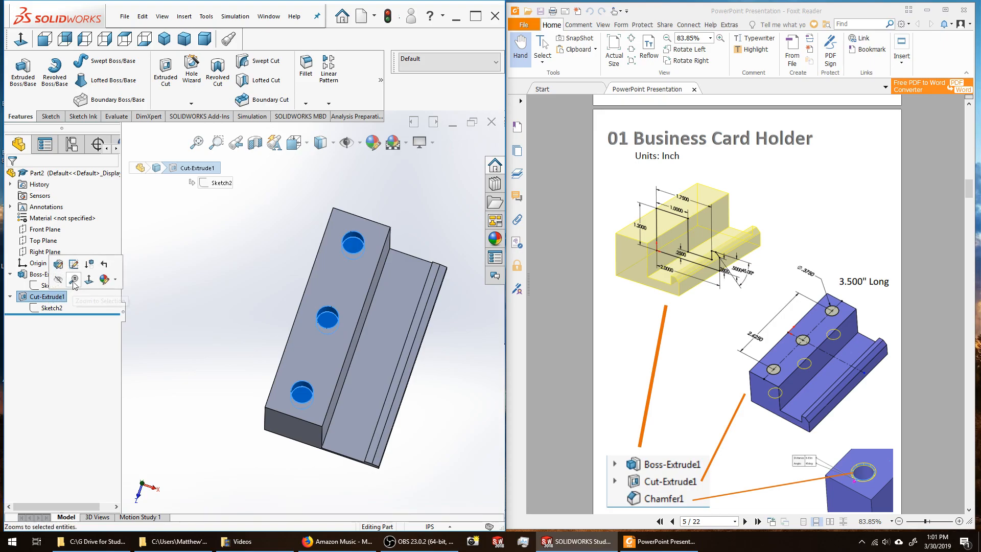
{"action": "left_click", "coordinate": [59, 265]}
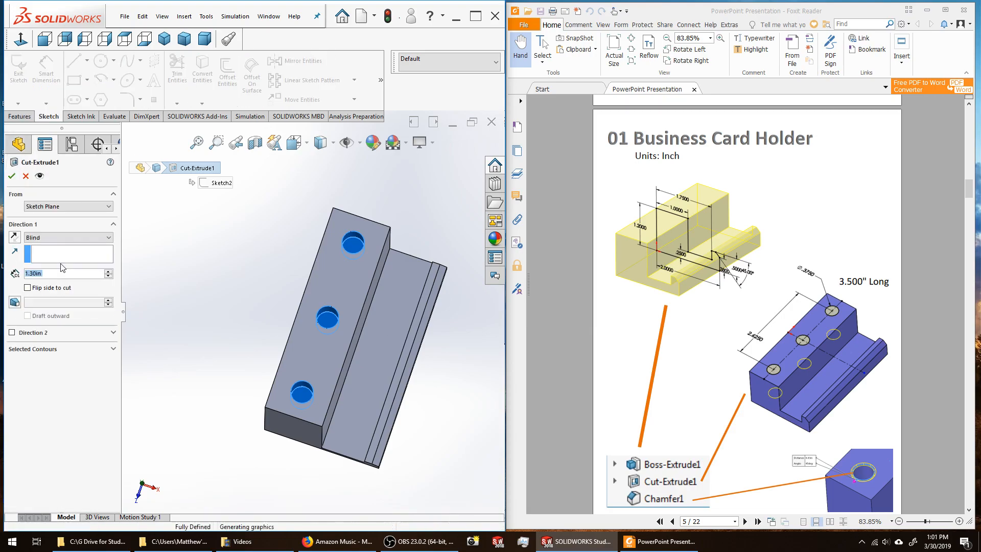
{"action": "left_click", "coordinate": [104, 238]}
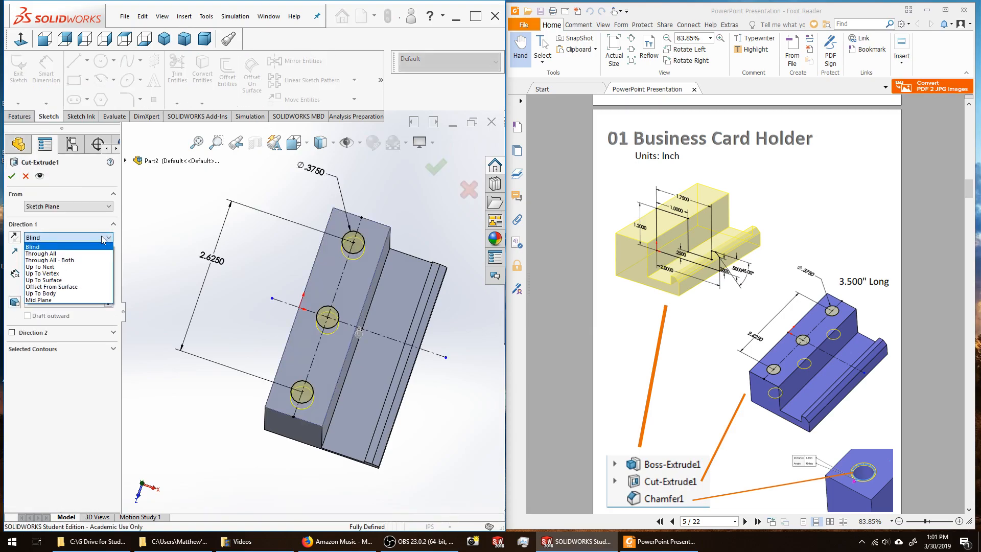
{"action": "left_click", "coordinate": [78, 255]}
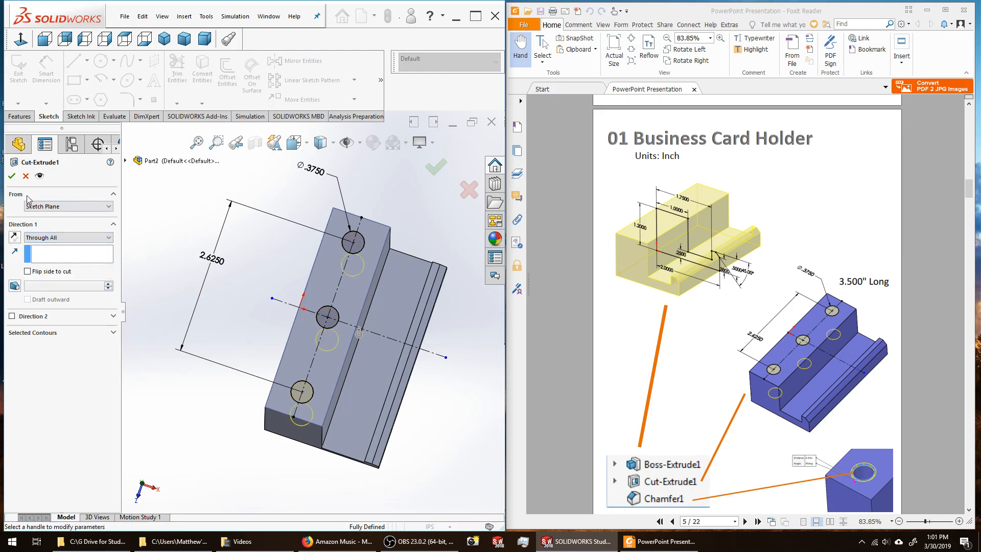
{"action": "left_click", "coordinate": [12, 175]}
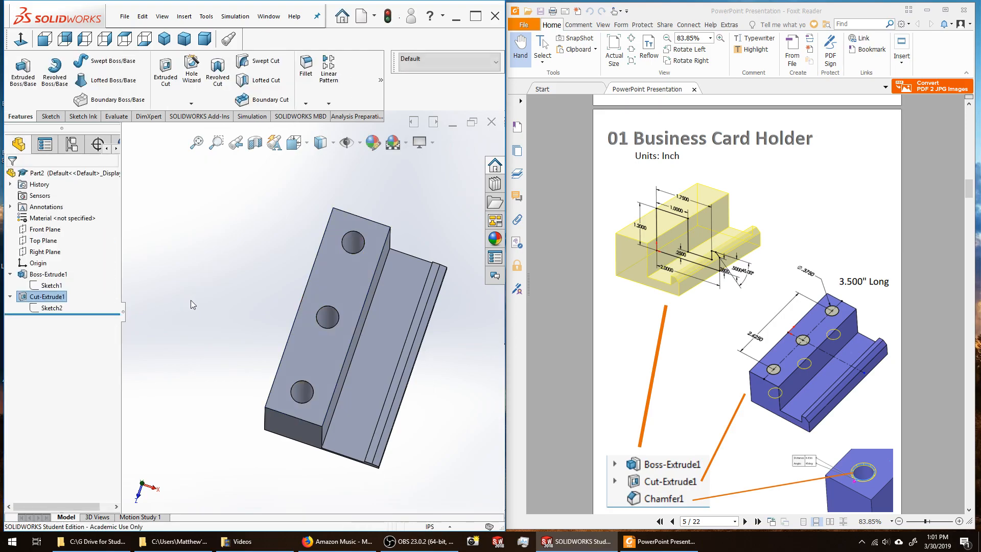
{"action": "middle_click_drag", "start_coordinate": [208, 282], "coordinate": [206, 286]}
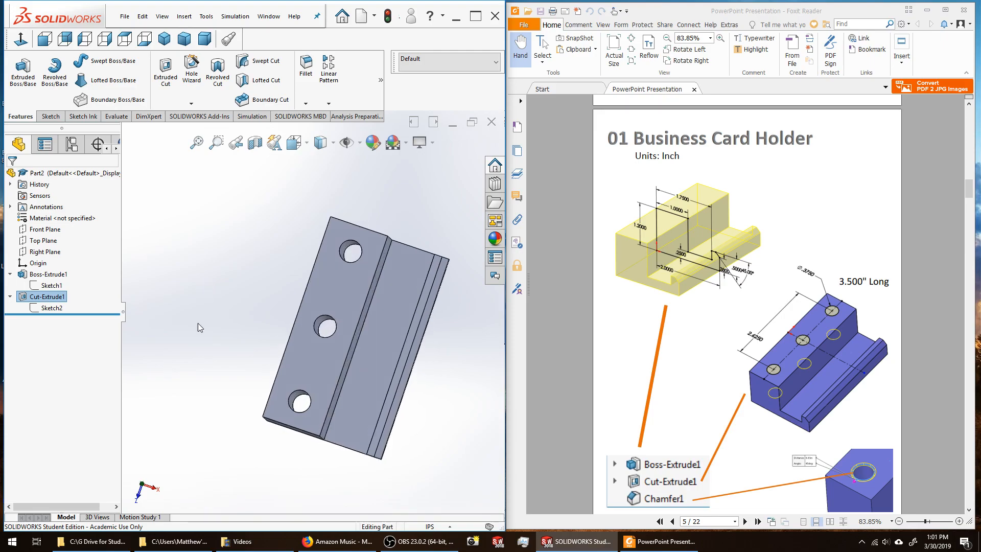
{"action": "middle_click_drag", "start_coordinate": [240, 385], "coordinate": [228, 318]}
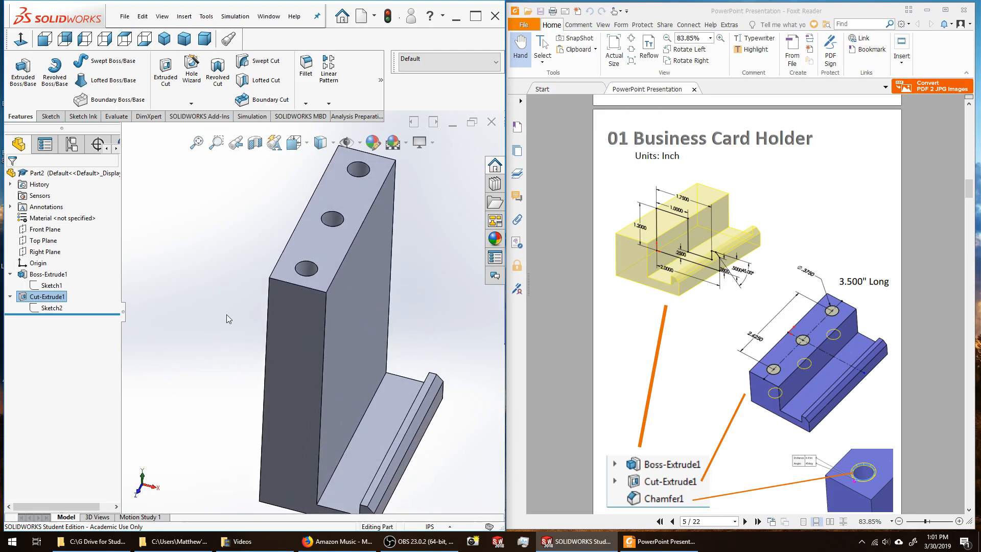
Edit Sketch1 of the base extrusion, set the overall height to 1.200 in, and rebuild the part.
{"action": "left_click", "coordinate": [51, 285]}
{"action": "left_click", "coordinate": [64, 254]}
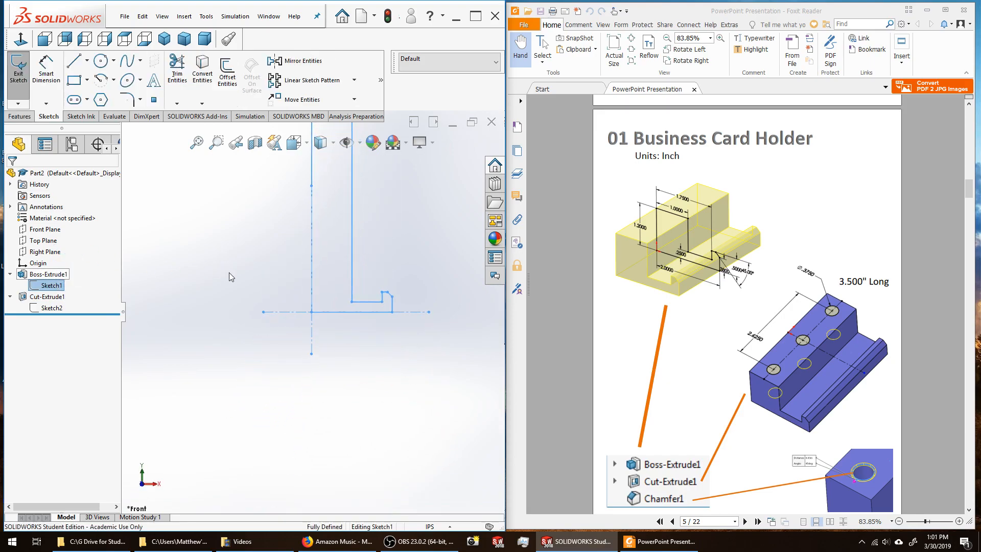
{"action": "double_click", "coordinate": [291, 189]}
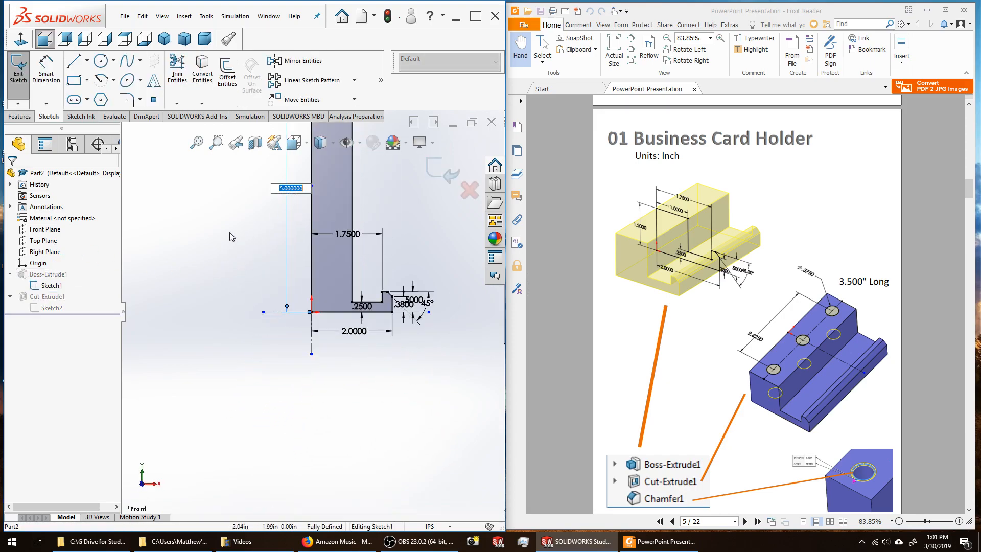
{"action": "type", "text": "1.200"}
{"action": "key", "text": "Return"}
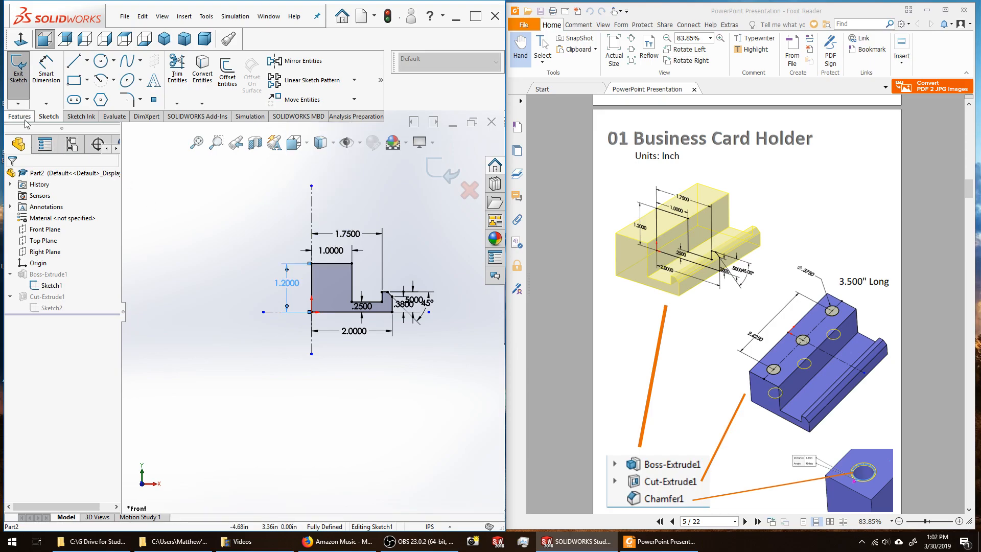
{"action": "left_click", "coordinate": [187, 153]}
{"action": "left_click", "coordinate": [388, 16]}
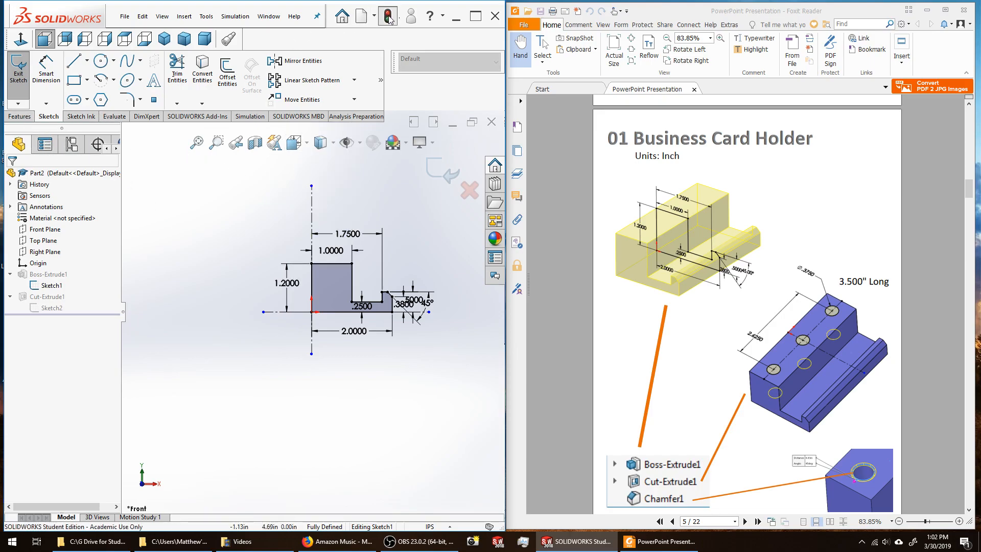
{"action": "middle_click_drag", "start_coordinate": [341, 230], "coordinate": [325, 286]}
{"action": "scroll", "coordinate": [325, 275], "scroll_direction": "down", "scroll_amount": 2}
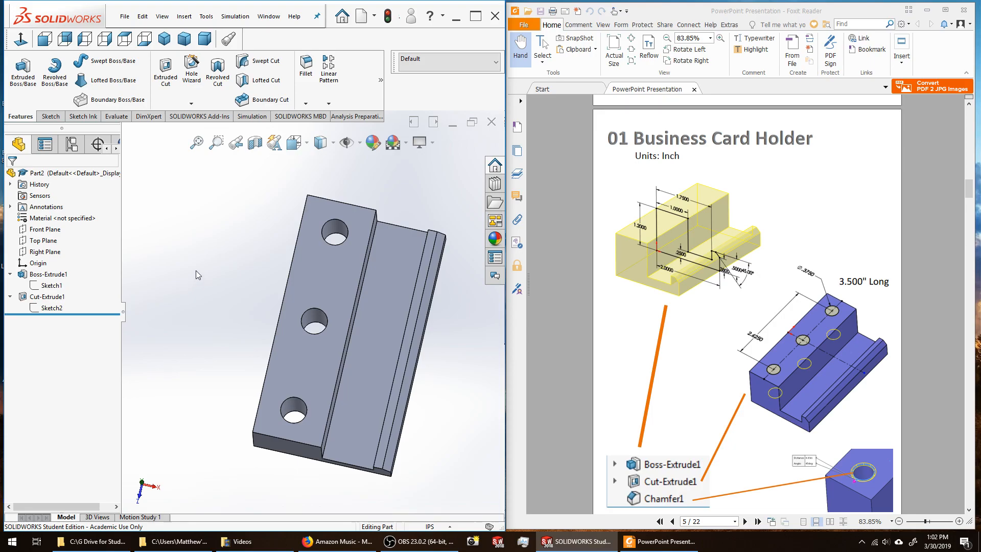
Start a Chamfer on the inner face of the rear hole with a 0.030 in distance and 45° angle.
{"action": "middle_click_drag", "start_coordinate": [218, 312], "coordinate": [262, 284]}
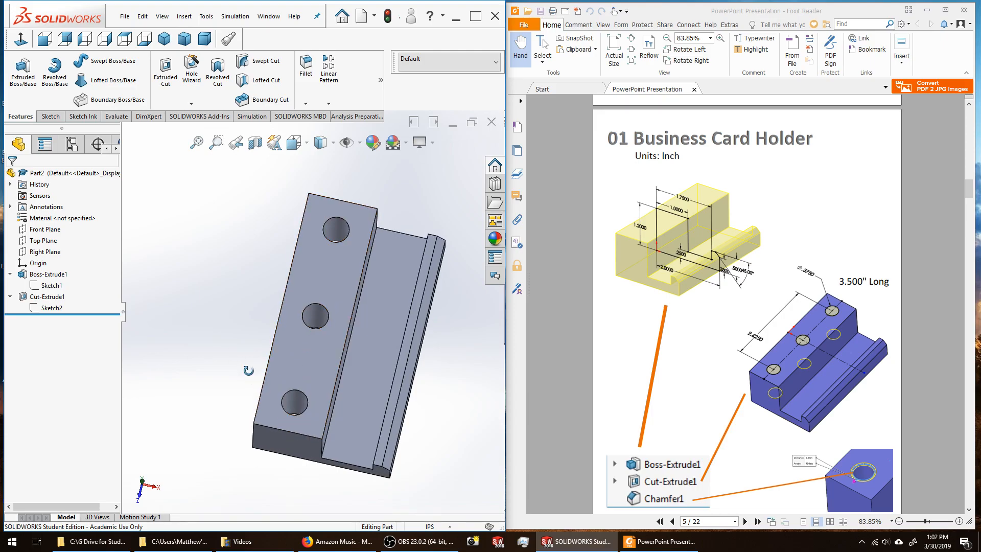
{"action": "middle_click_drag", "start_coordinate": [296, 391], "coordinate": [268, 224]}
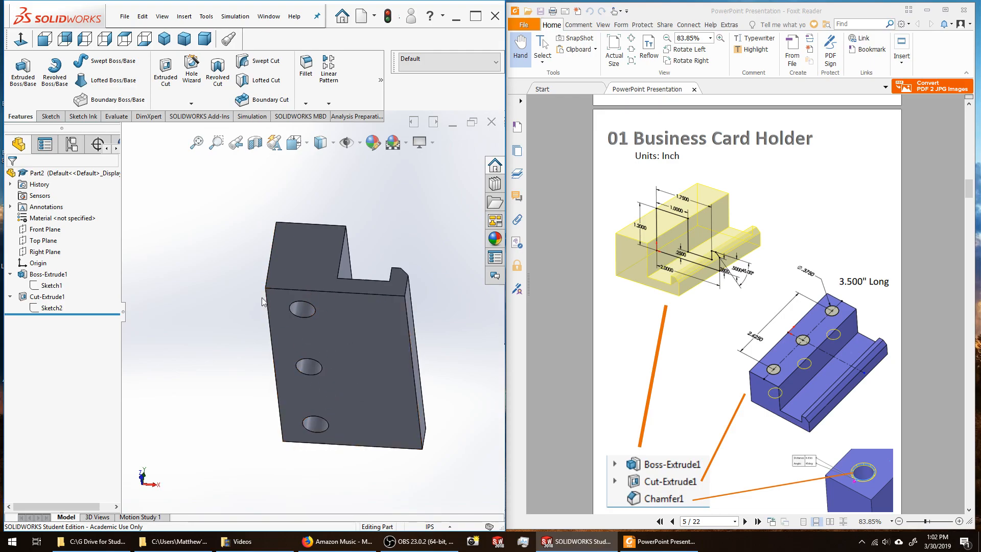
{"action": "middle_click_drag", "start_coordinate": [250, 269], "coordinate": [219, 406]}
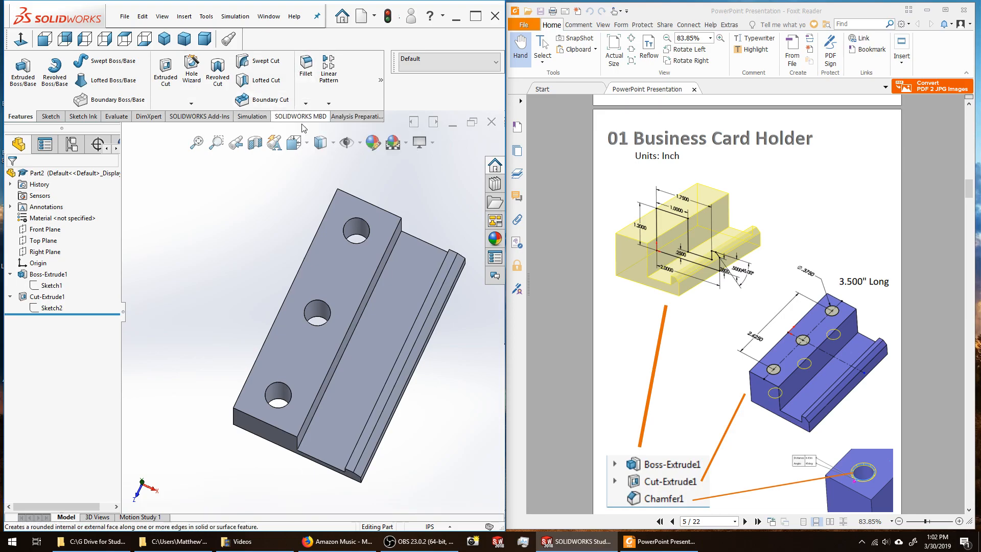
{"action": "left_click", "coordinate": [307, 104]}
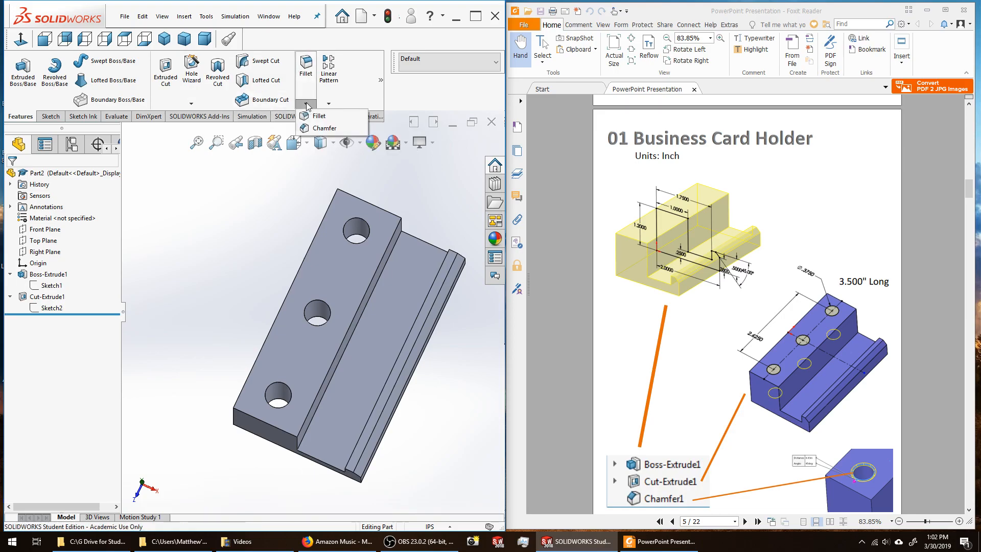
{"action": "left_click", "coordinate": [326, 128]}
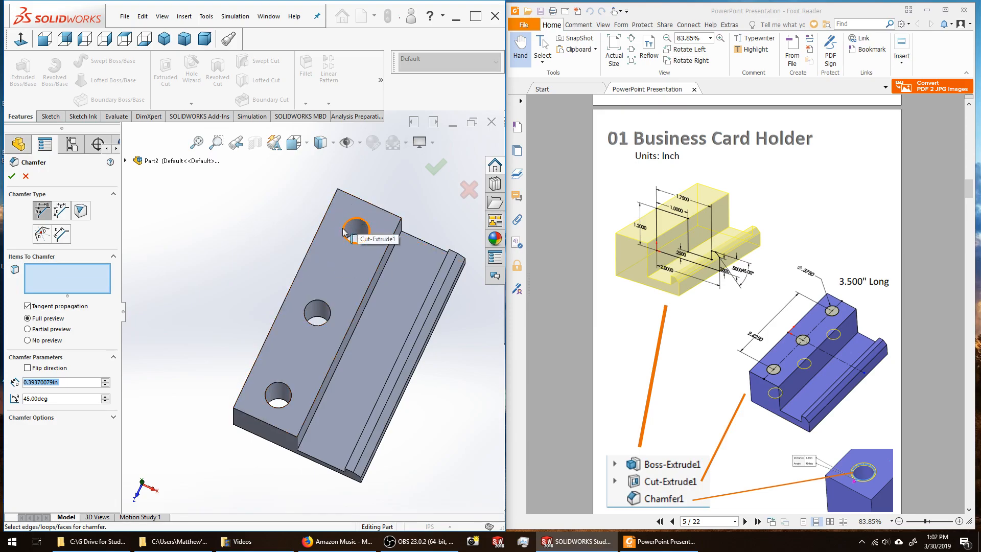
{"action": "middle_click_drag", "start_coordinate": [276, 229], "coordinate": [255, 231]}
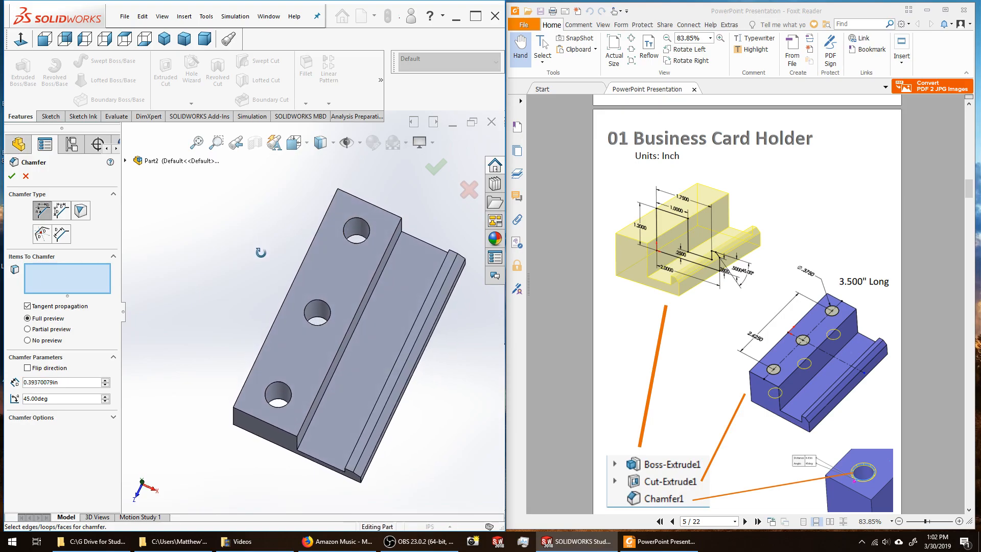
{"action": "left_click", "coordinate": [357, 227]}
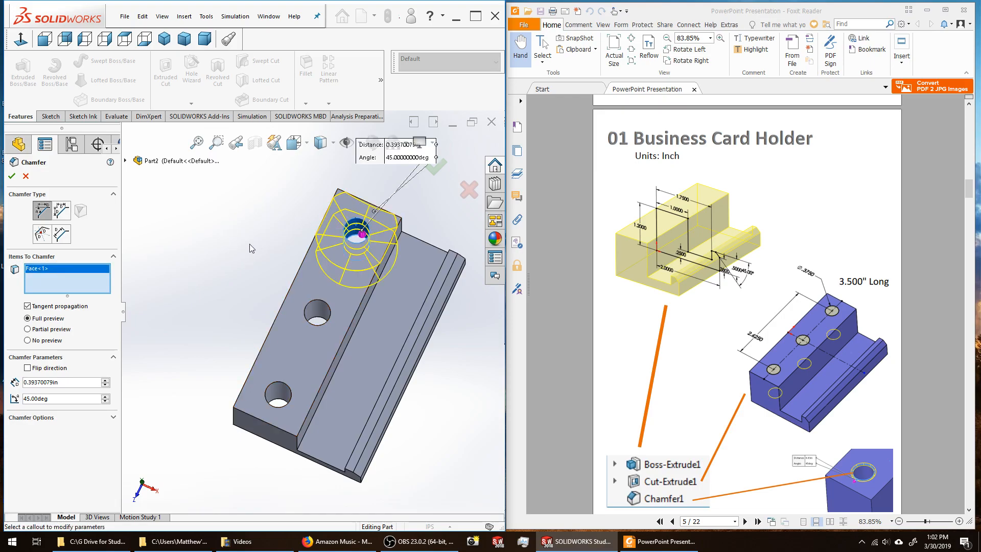
{"action": "double_click", "coordinate": [67, 382]}
{"action": "type", "text": ".030"}
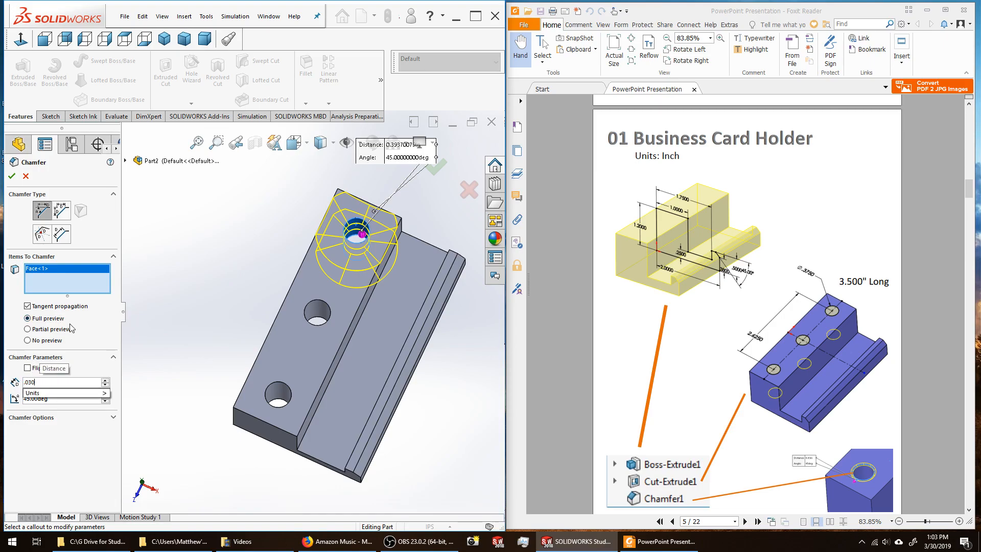
{"action": "key", "text": "Return"}
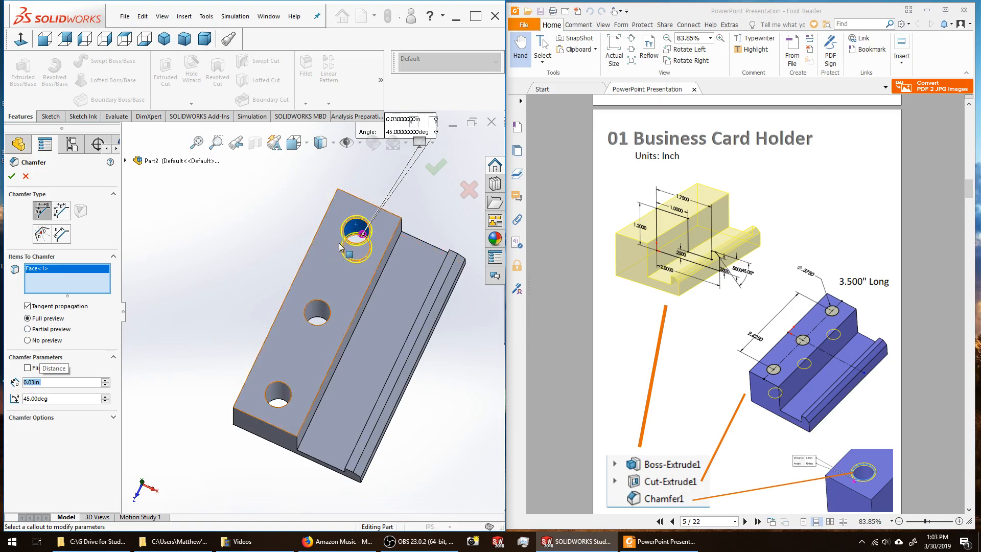
Add the inner faces of the middle and front holes to the 0.03 in, 45° chamfer and apply it to all three holes.
{"action": "middle_click_drag", "start_coordinate": [316, 266], "coordinate": [415, 226]}
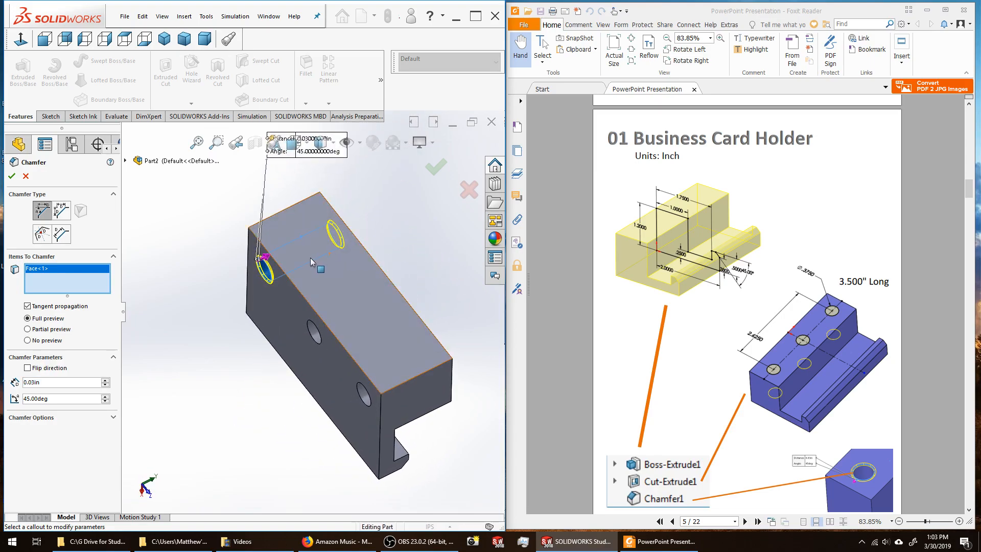
{"action": "middle_click_drag", "start_coordinate": [298, 284], "coordinate": [253, 279]}
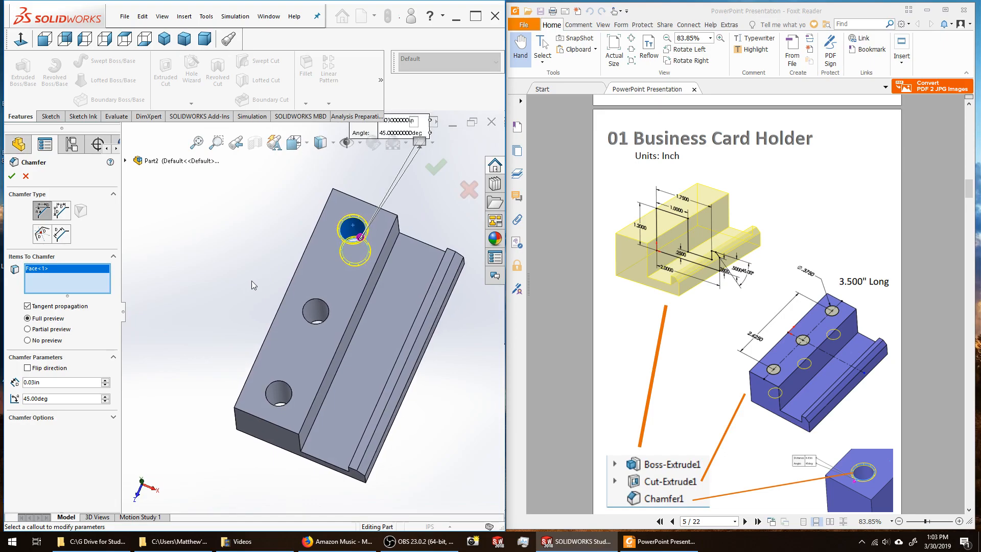
{"action": "left_click", "coordinate": [318, 311]}
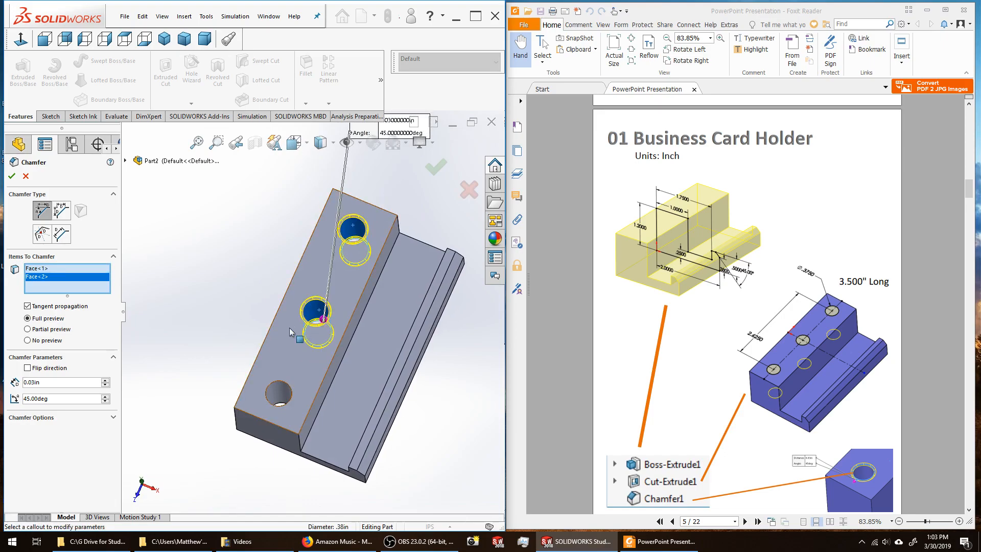
{"action": "left_click", "coordinate": [279, 393]}
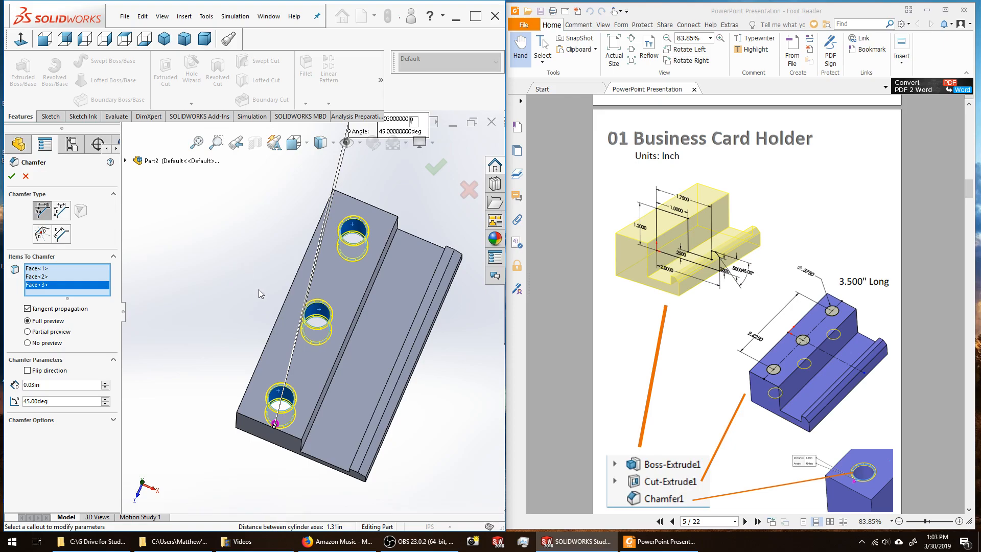
{"action": "middle_click_drag", "start_coordinate": [255, 281], "coordinate": [247, 260]}
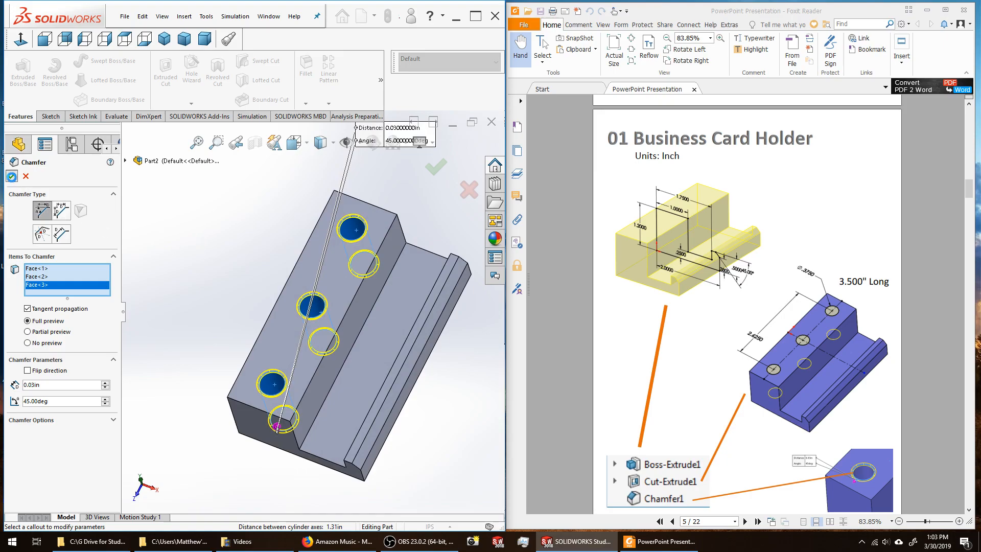
{"action": "left_click", "coordinate": [12, 175]}
Change the whole part's appearance to a blue colour with RGB 23, 152, 255.
{"action": "middle_click_drag", "start_coordinate": [208, 285], "coordinate": [264, 362]}
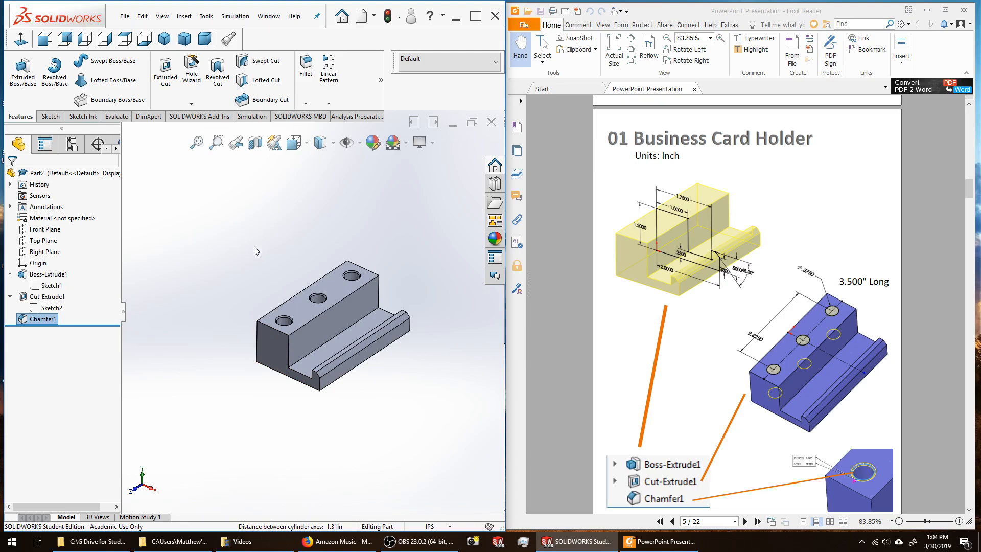
{"action": "right_click", "coordinate": [302, 309]}
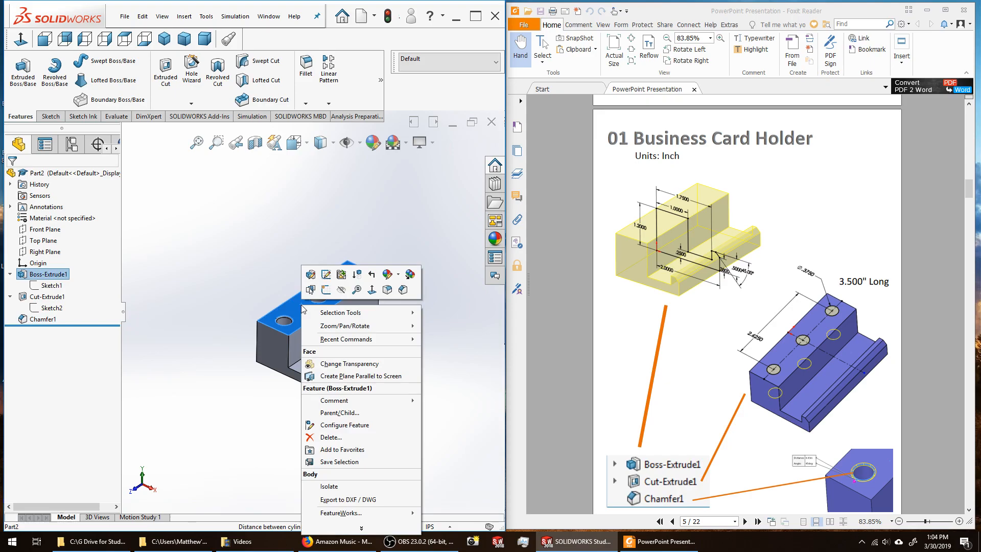
{"action": "left_click", "coordinate": [398, 276]}
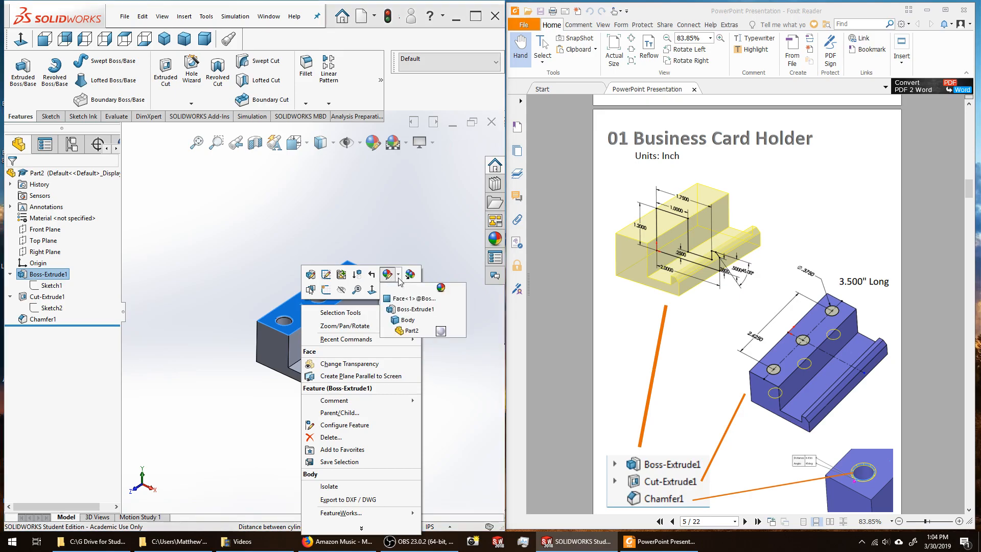
{"action": "left_click", "coordinate": [406, 331]}
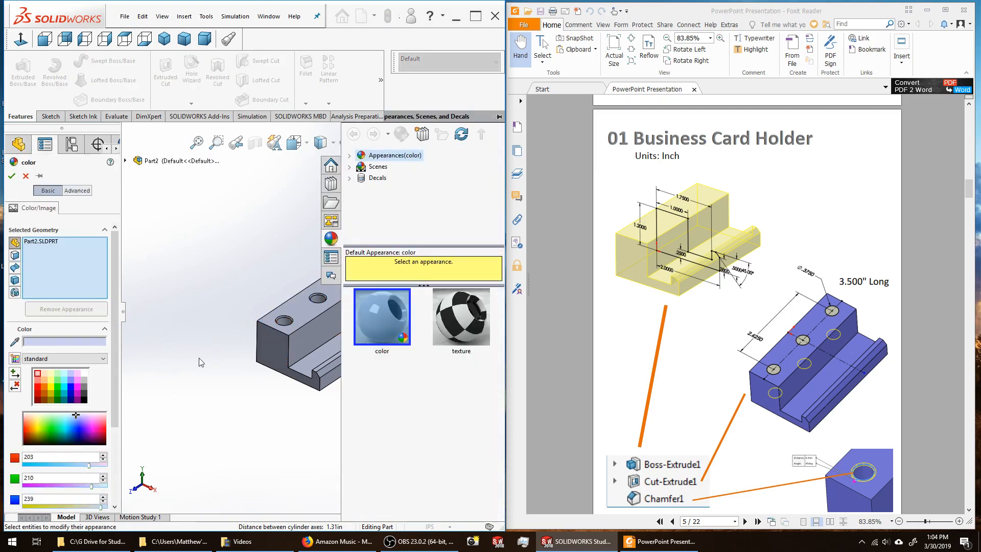
{"action": "left_click", "coordinate": [72, 429]}
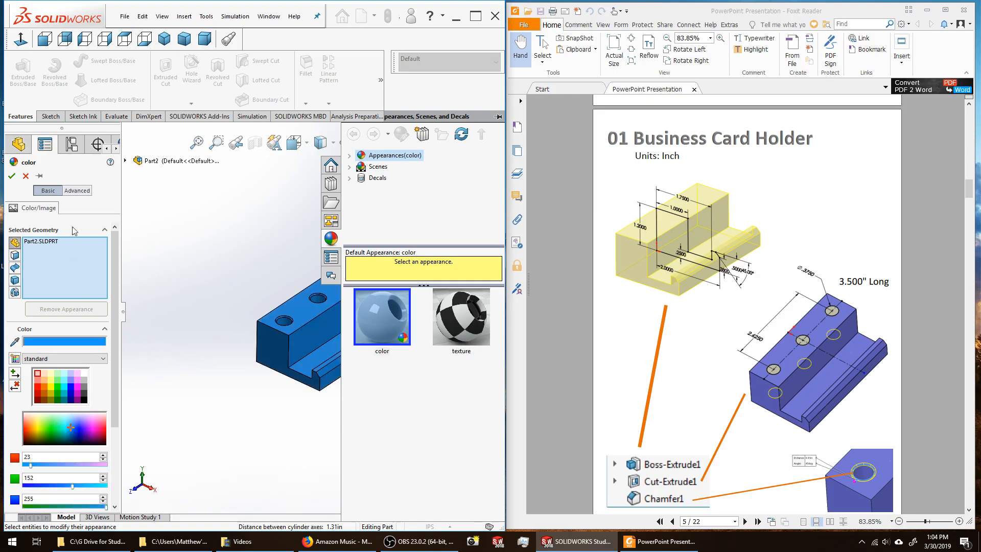
{"action": "left_click", "coordinate": [11, 176]}
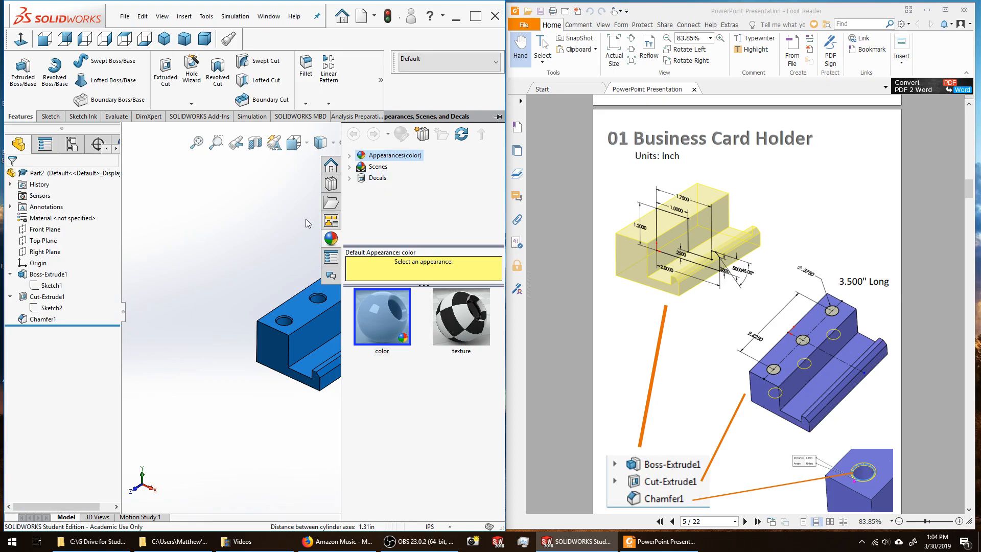
{"action": "left_click", "coordinate": [217, 241]}
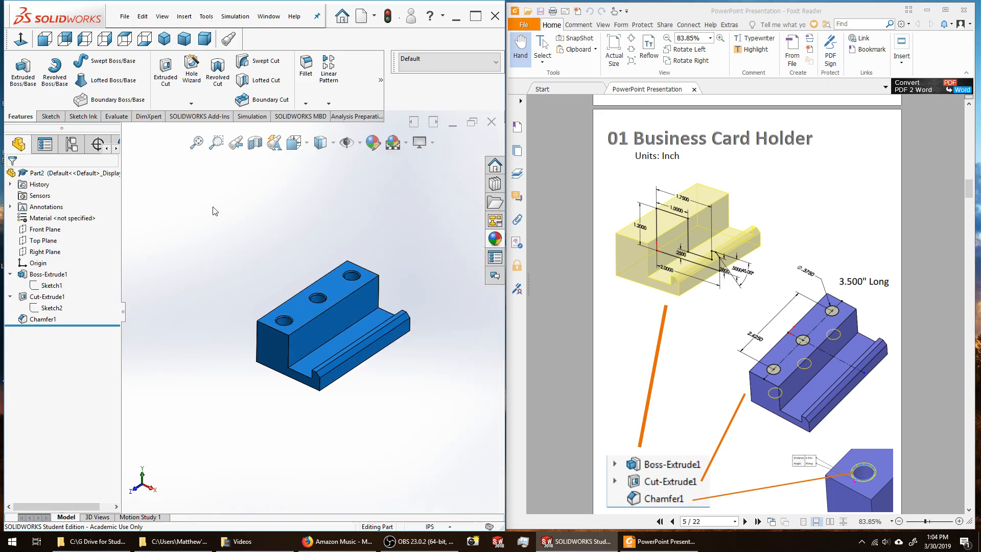
Start a Save As of the part into the MODELING_1 folder dated 032019, inside MFG 110 > MFG_110 on Dropbox.
{"action": "left_click", "coordinate": [124, 17]}
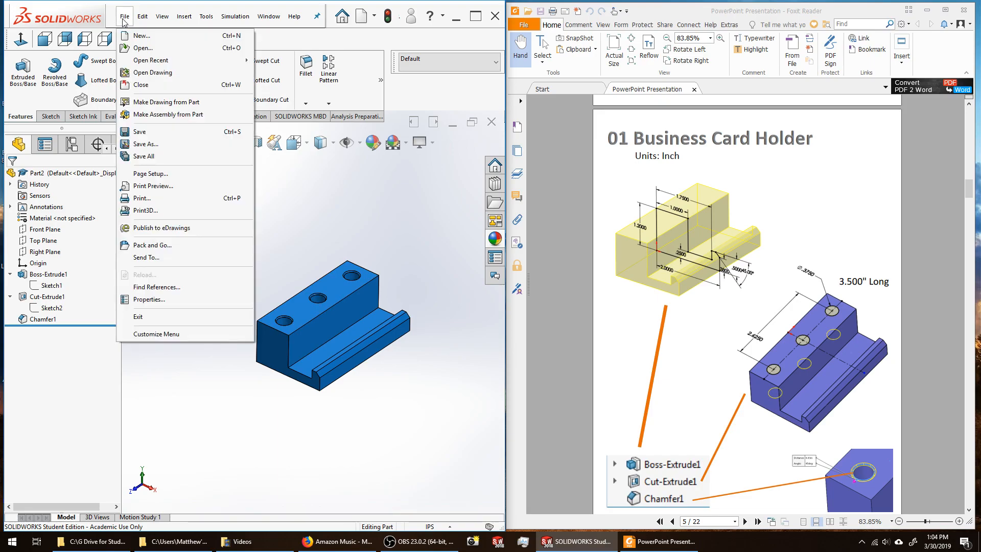
{"action": "left_click", "coordinate": [167, 147]}
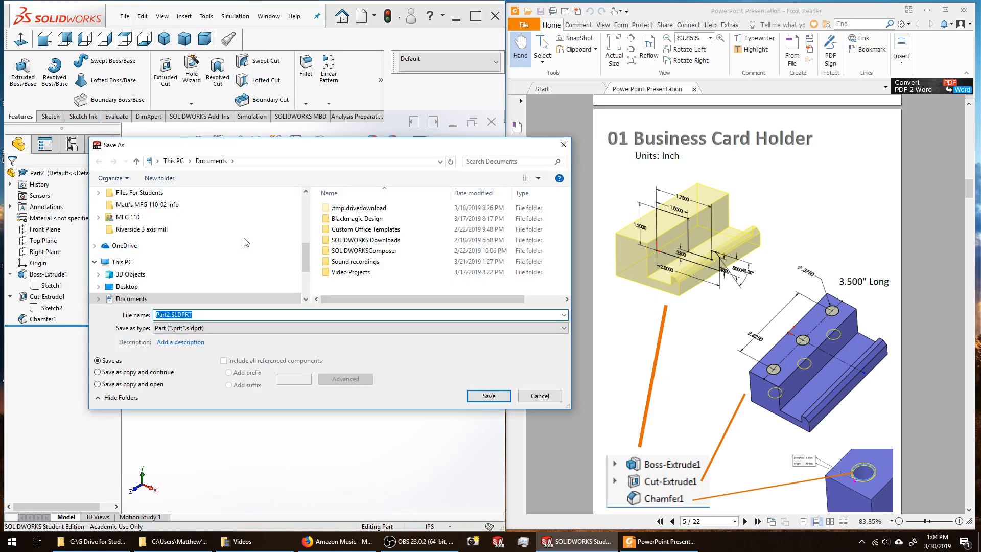
{"action": "left_click", "coordinate": [98, 217]}
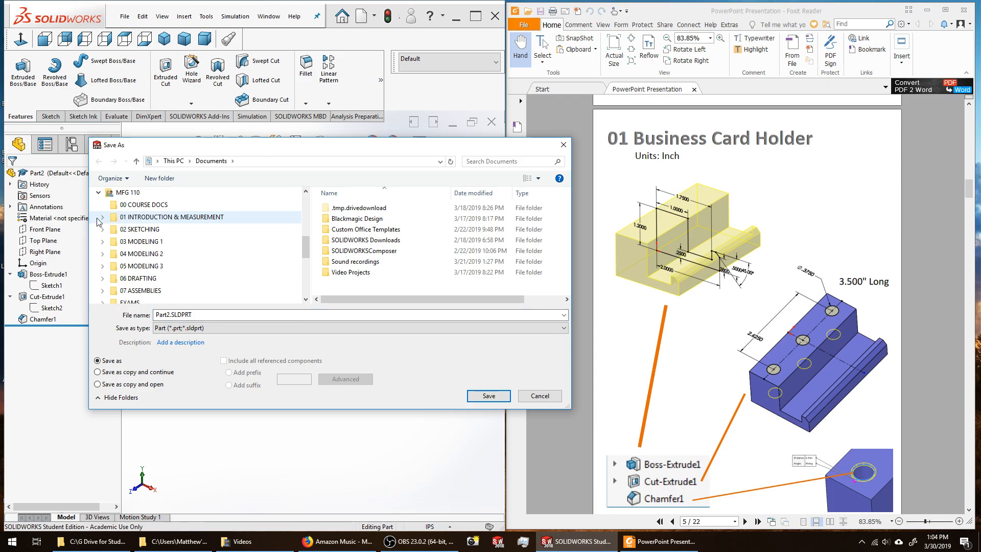
{"action": "left_click", "coordinate": [98, 192]}
{"action": "scroll", "coordinate": [112, 235], "scroll_direction": "up", "scroll_amount": 1}
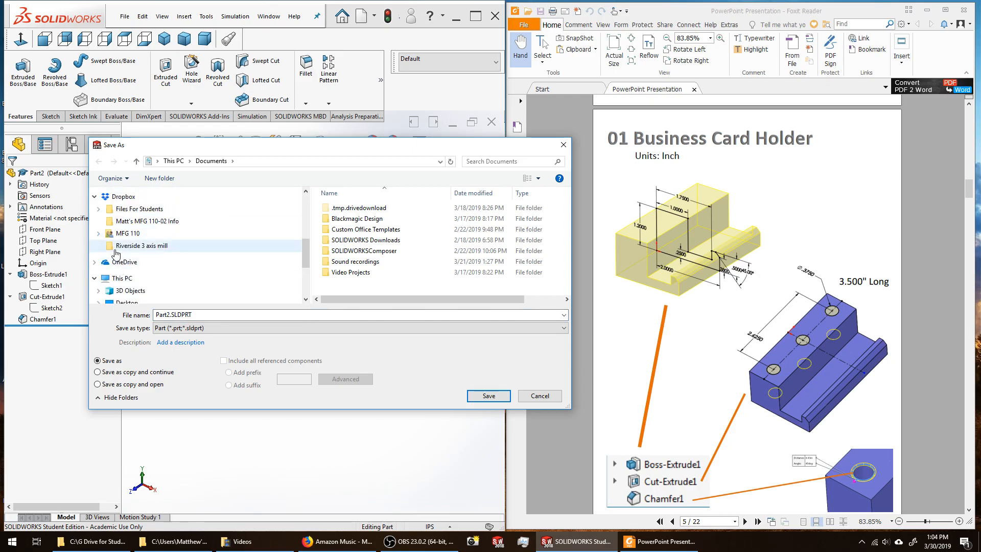
{"action": "scroll", "coordinate": [116, 254], "scroll_direction": "up", "scroll_amount": 1}
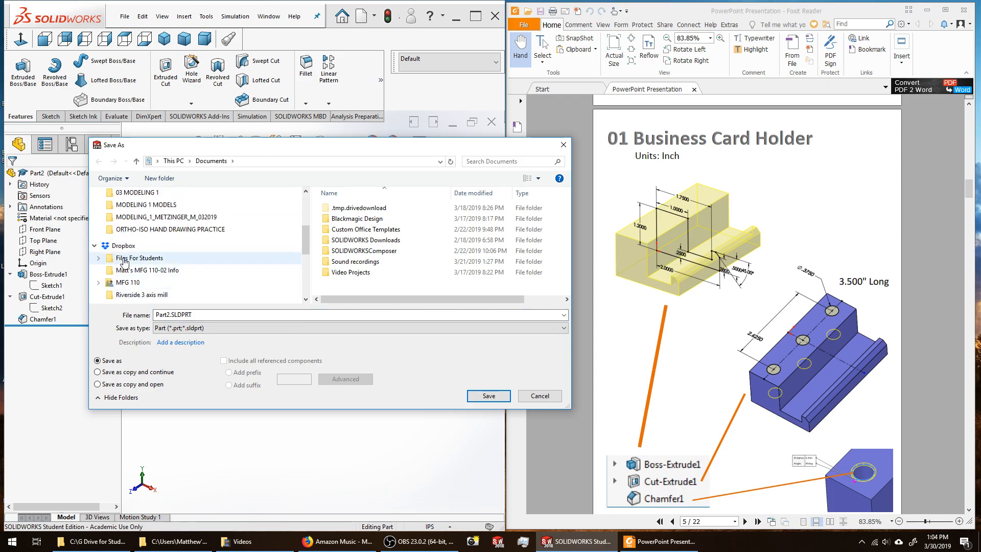
{"action": "scroll", "coordinate": [107, 246], "scroll_direction": "down", "scroll_amount": 1}
{"action": "left_click", "coordinate": [99, 233]}
{"action": "scroll", "coordinate": [102, 245], "scroll_direction": "down", "scroll_amount": 2}
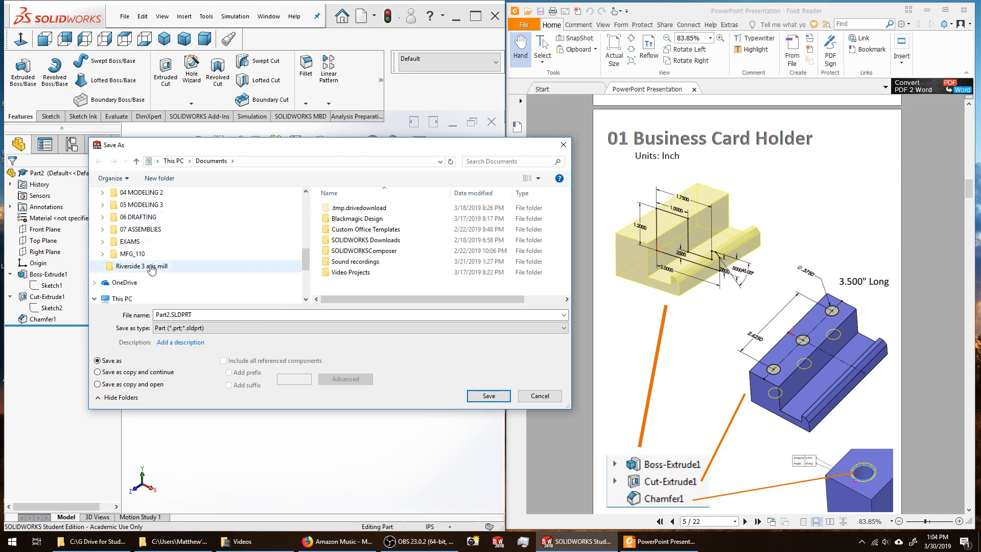
{"action": "left_click", "coordinate": [131, 257]}
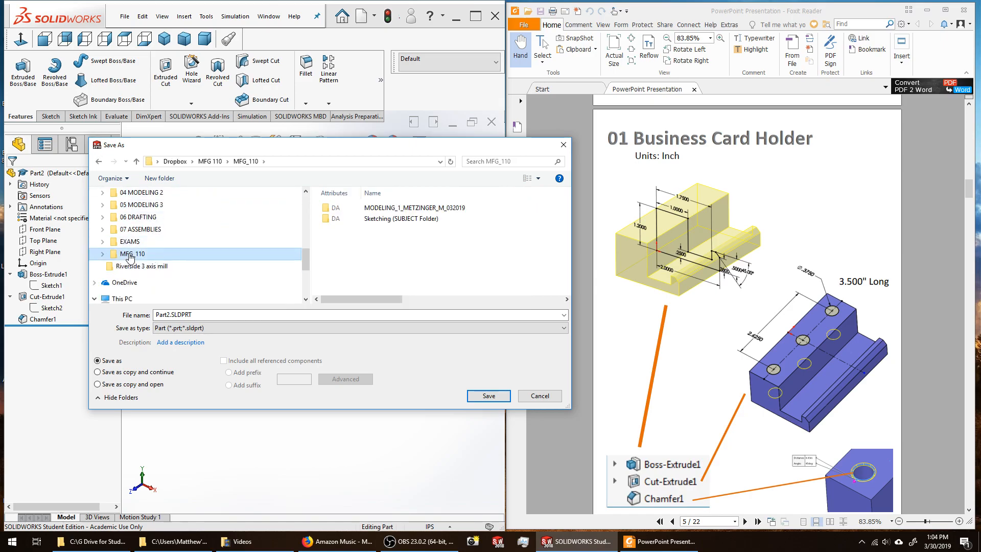
{"action": "left_click", "coordinate": [103, 254]}
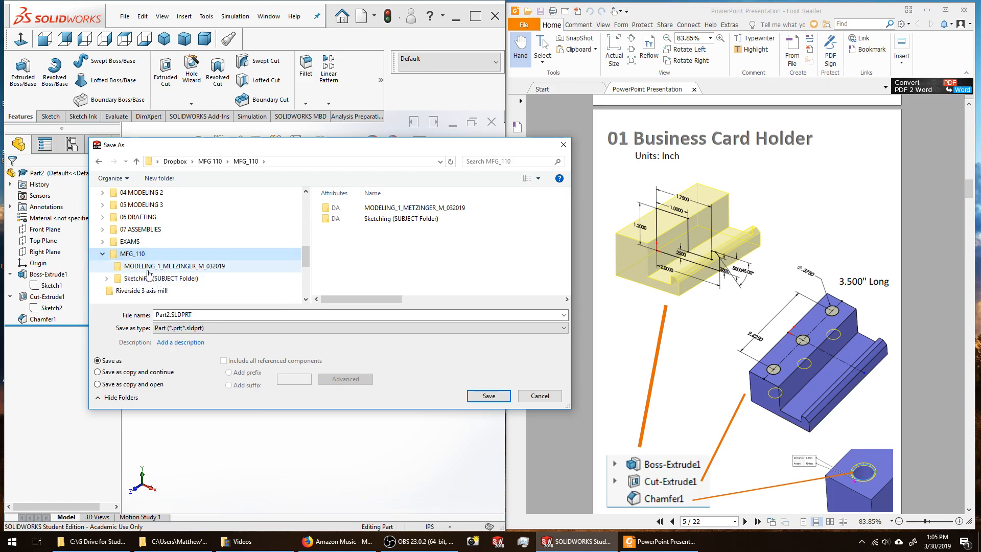
{"action": "left_click", "coordinate": [203, 266]}
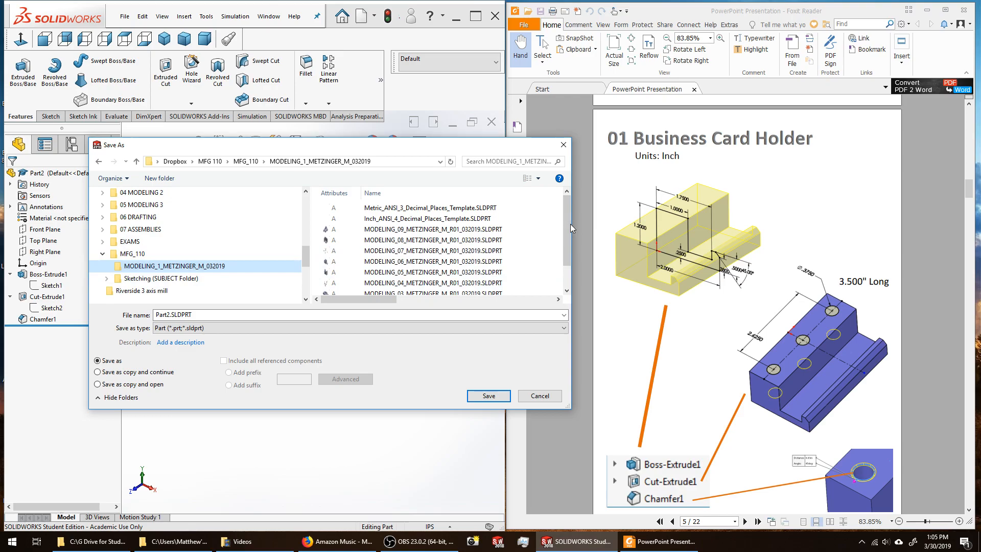
Reuse the name of the existing MODELING_01 R01 part file, change its date to 033019, and save the part.
{"action": "scroll", "coordinate": [568, 230], "scroll_direction": "down", "scroll_amount": 1}
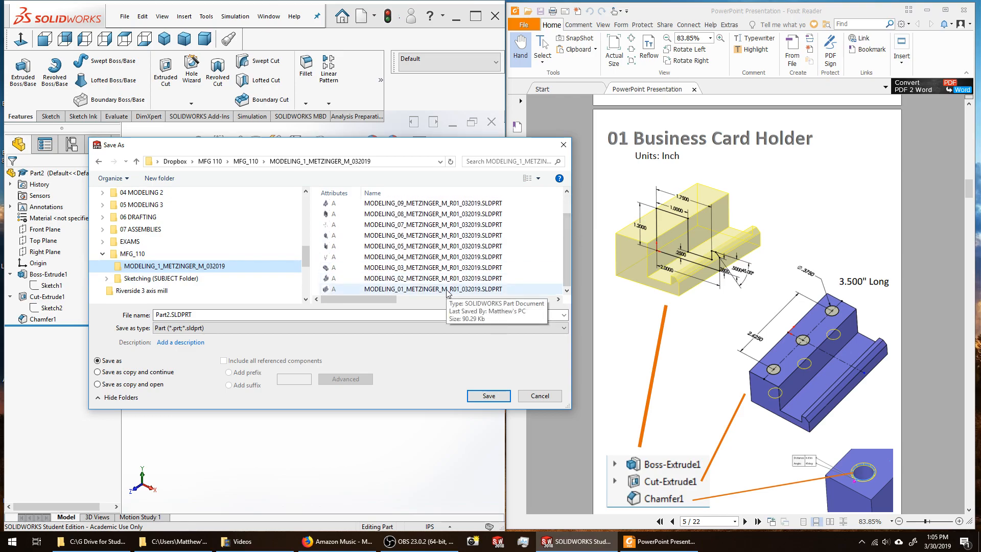
{"action": "left_click", "coordinate": [448, 290]}
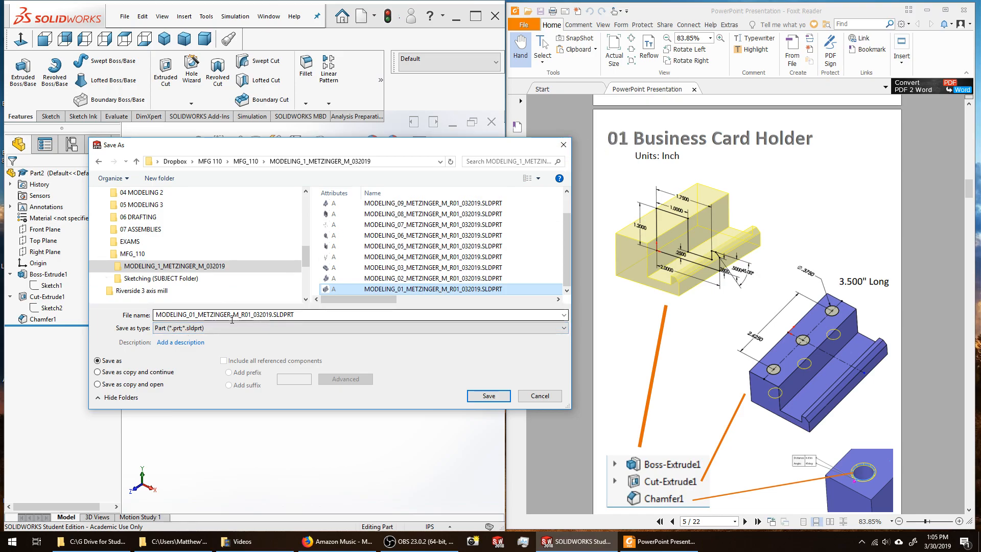
{"action": "left_click", "coordinate": [267, 315]}
{"action": "left_click", "coordinate": [267, 315]}
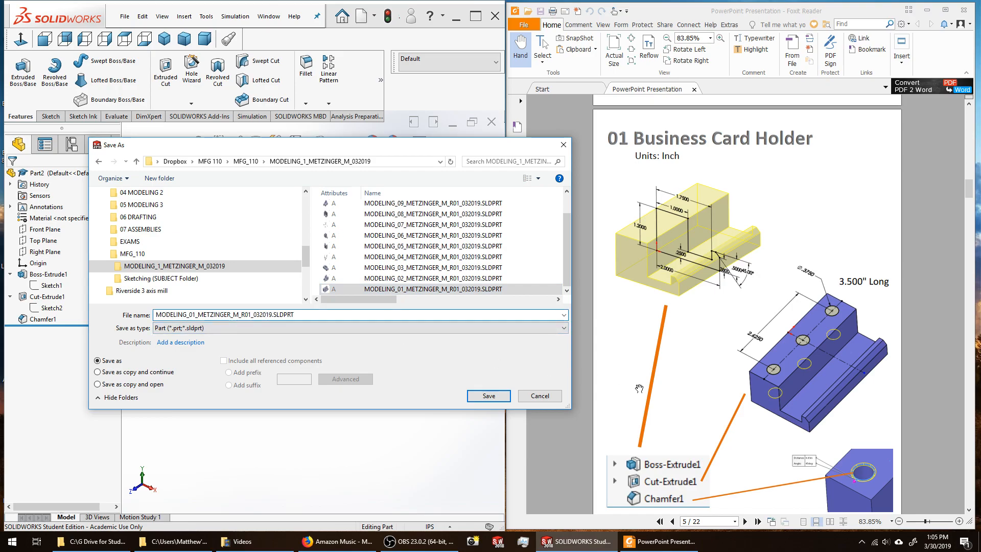
{"action": "key", "text": "BackSpace"}
{"action": "type", "text": "3"}
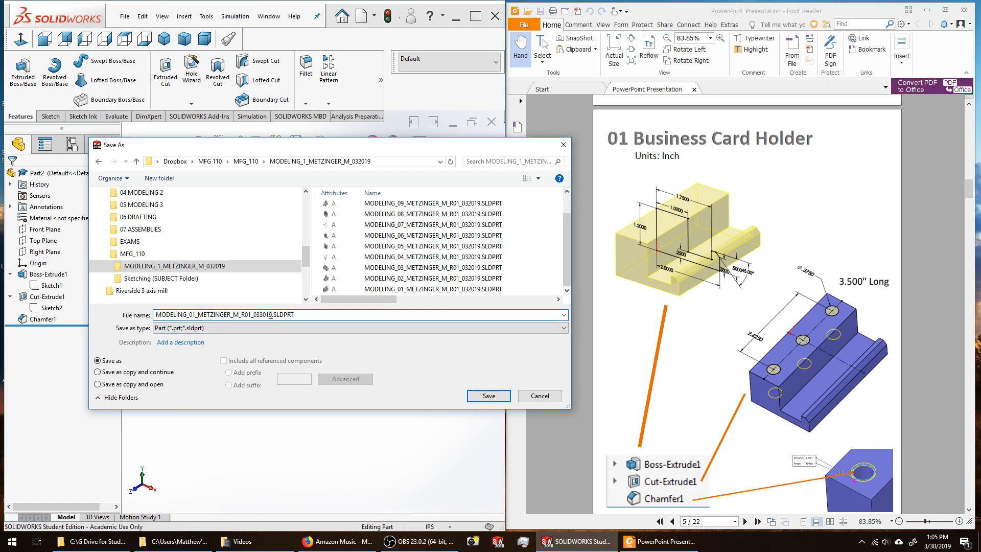
{"action": "left_click", "coordinate": [489, 397]}
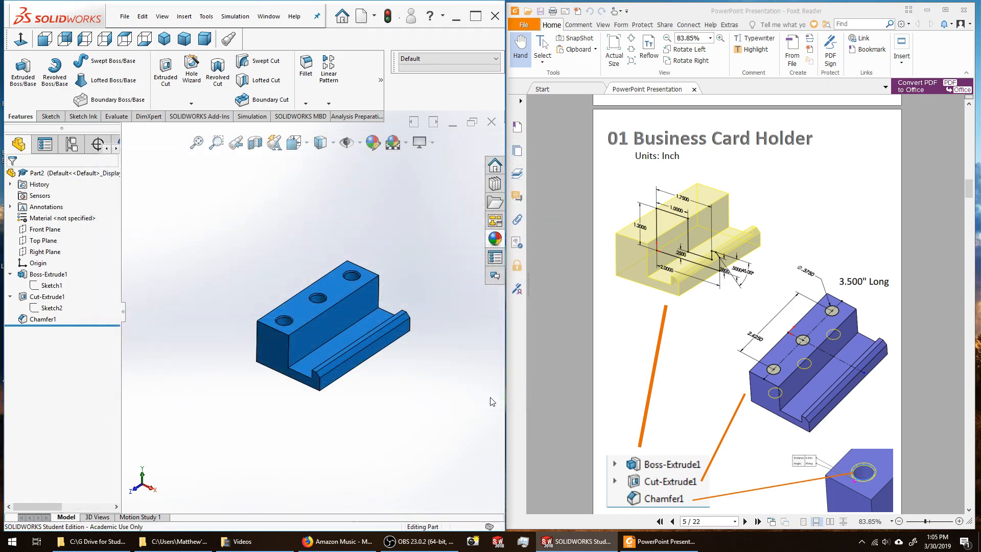